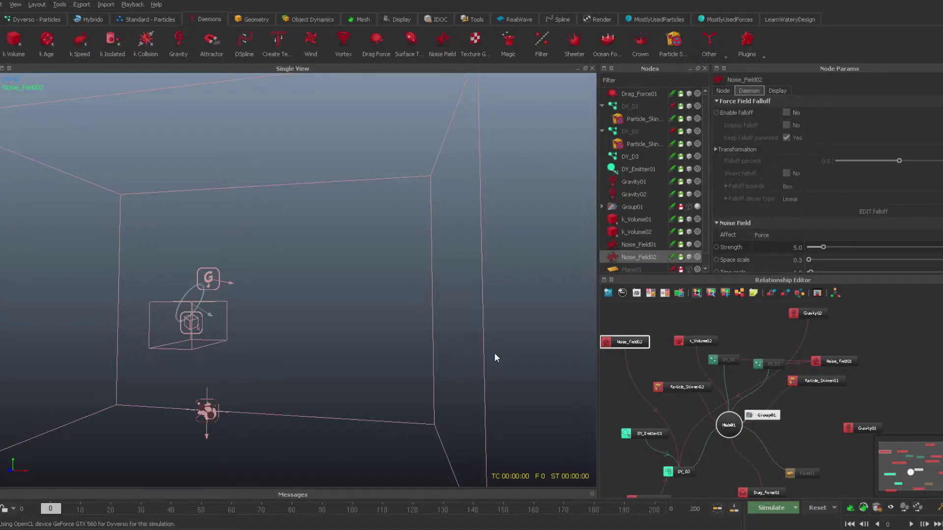
Rearrange the DY_Emitter01 and Noise_Field02 nodes in the Relationship Editor and open Noise_Field02's Strength value
{"action": "left_click", "coordinate": [639, 436]}
{"action": "left_click_drag", "start_coordinate": [638, 436], "coordinate": [626, 439]}
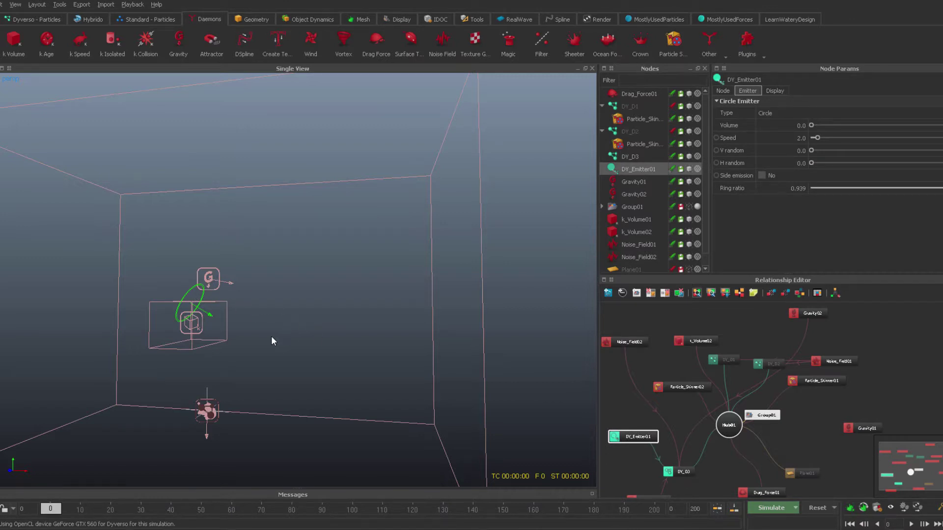
{"action": "left_click_drag", "start_coordinate": [624, 342], "coordinate": [626, 360]}
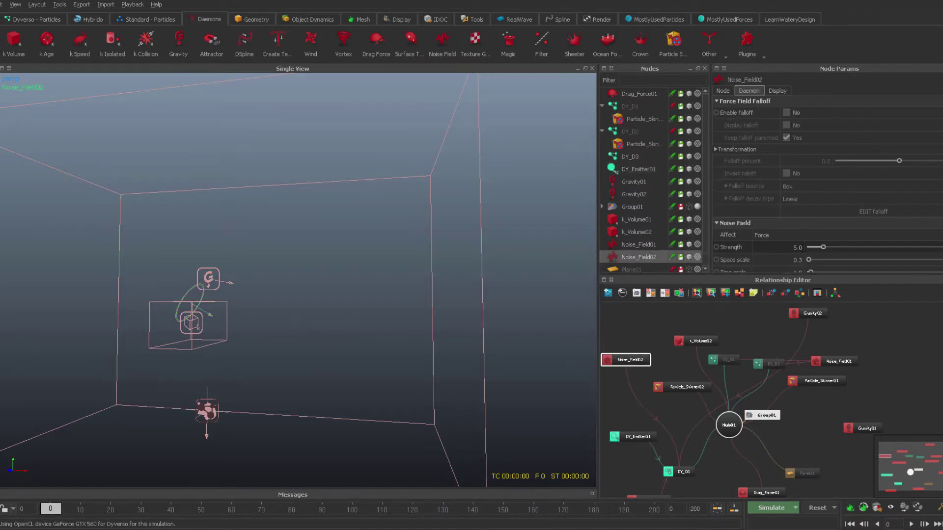
{"action": "left_click", "coordinate": [795, 247]}
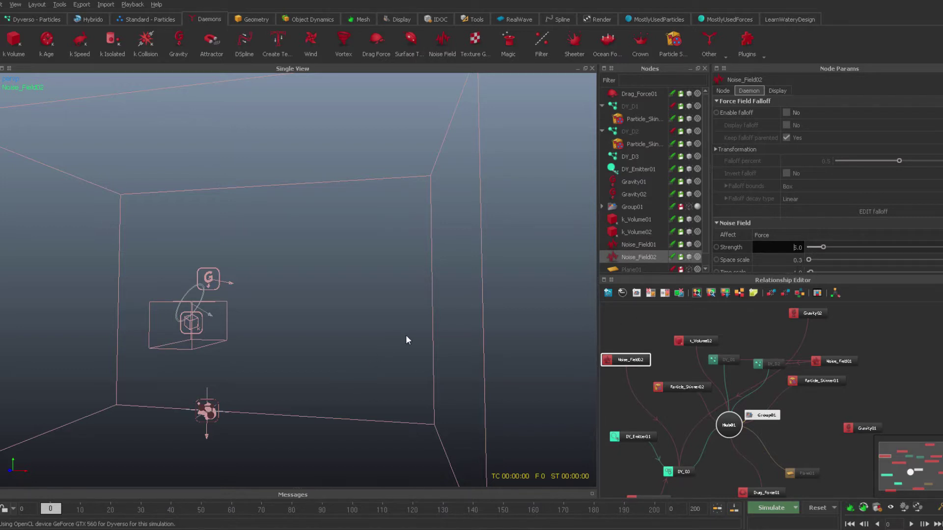
Deselect all nodes and simulate the DY_D3 liquid from frame 0 to frame 200
{"action": "left_click", "coordinate": [381, 350]}
{"action": "key", "text": "ctrl+Home"}
{"action": "left_click", "coordinate": [463, 267]}
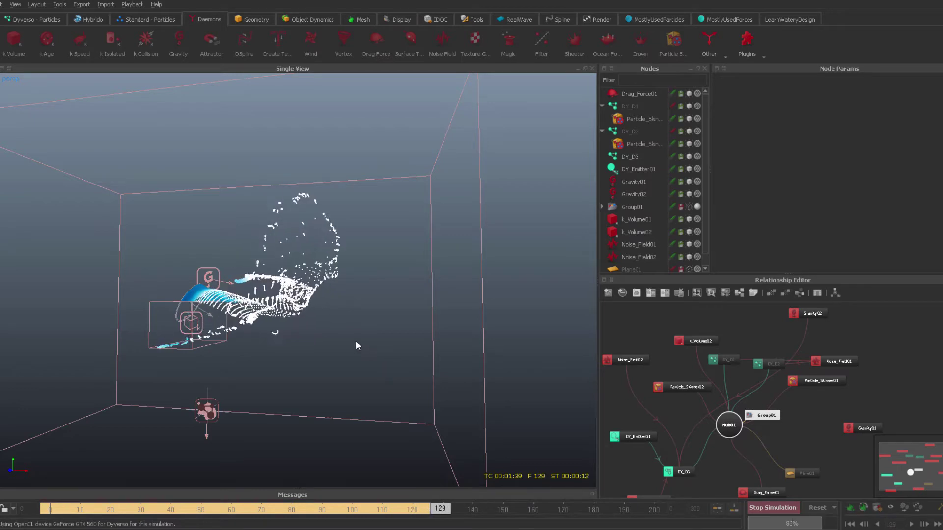
{"action": "left_click_drag", "start_coordinate": [356, 341], "coordinate": [358, 376], "text": "alt"}
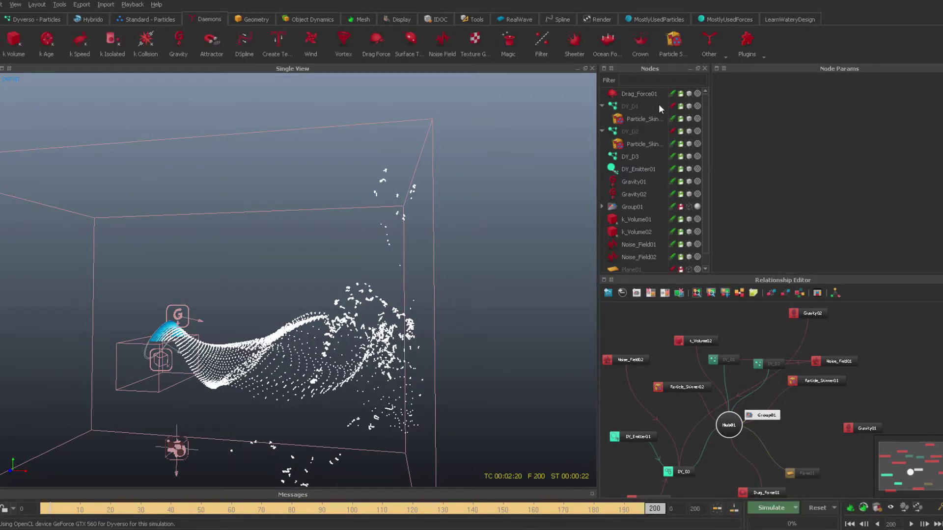
Activate the elastic domains DY_D1 and DY_D2, and switch the liquid domain DY_D3 to cached simulation
{"action": "left_click", "coordinate": [639, 106]}
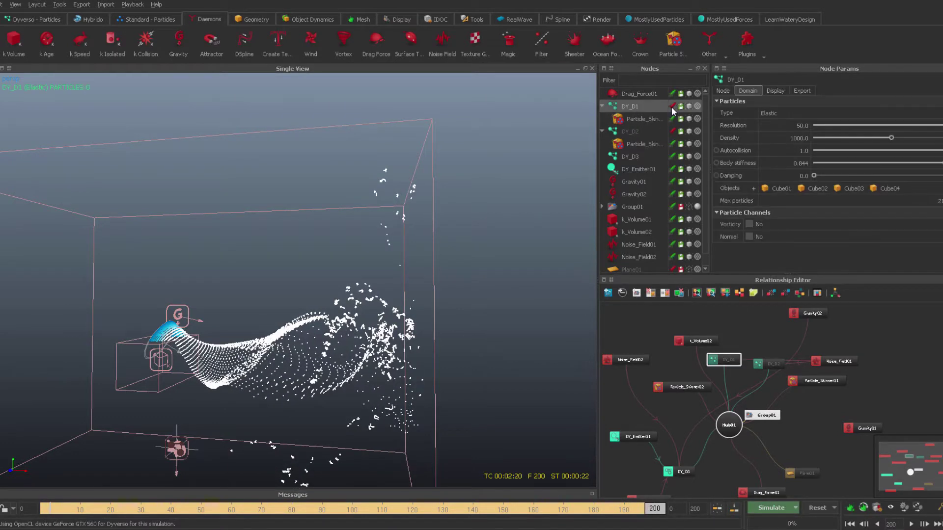
{"action": "left_click", "coordinate": [673, 107]}
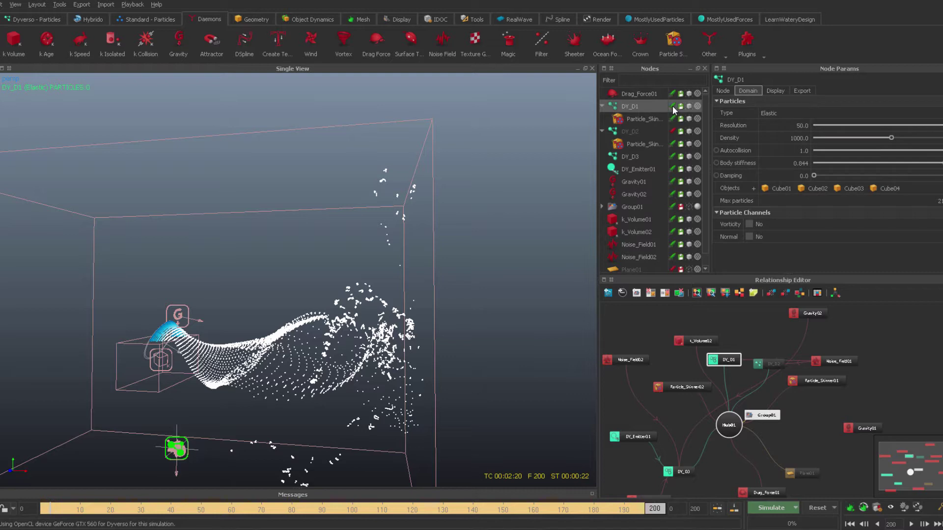
{"action": "left_click", "coordinate": [673, 132]}
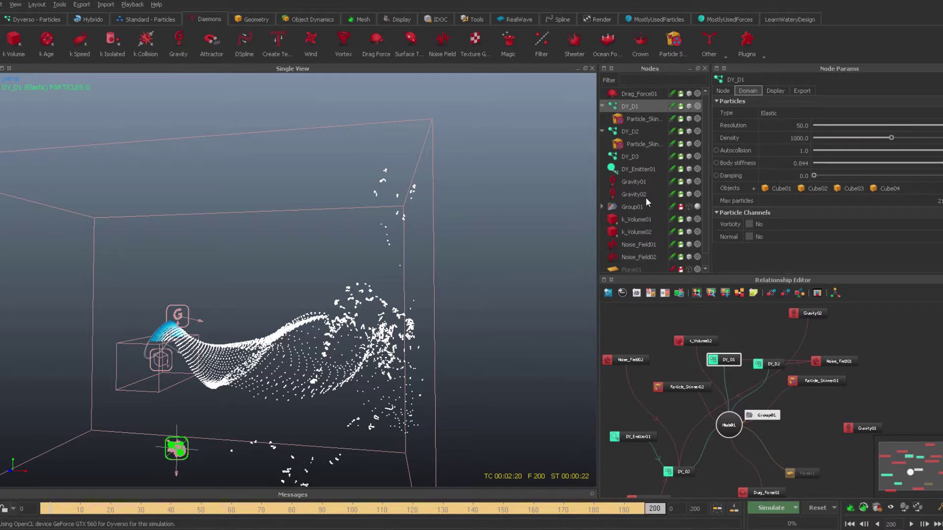
{"action": "left_click", "coordinate": [681, 472]}
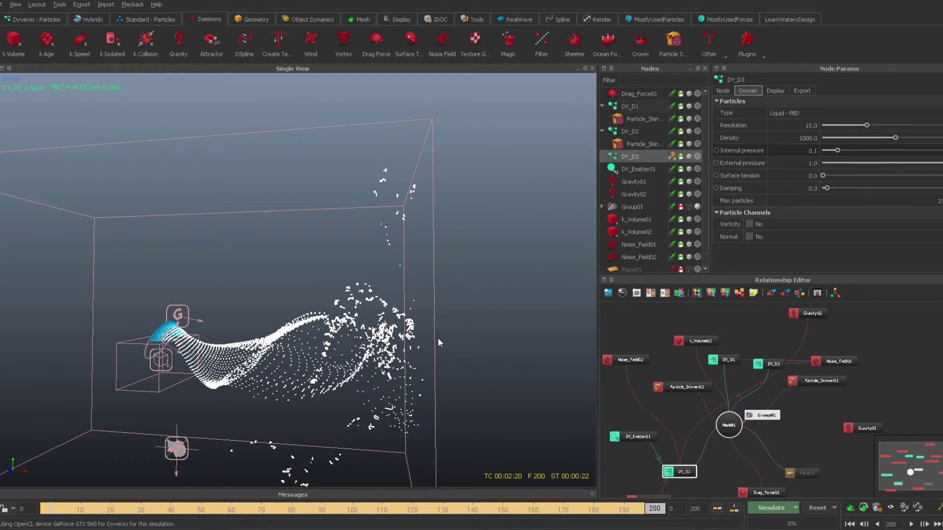
Reset the scene to frame 0 and simulate the elastic strips together with the DY_D3 liquid
{"action": "key", "text": "ctrl+r"}
{"action": "left_click", "coordinate": [458, 266]}
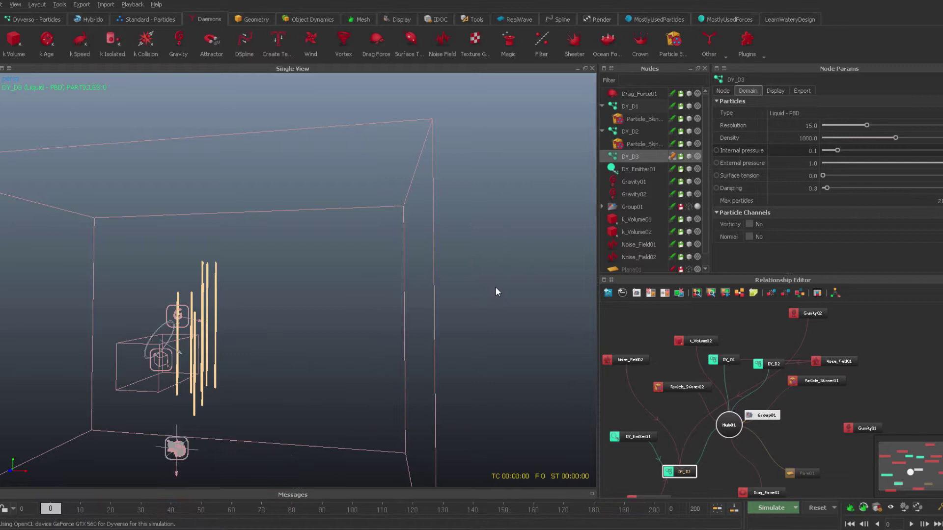
{"action": "left_click_drag", "start_coordinate": [366, 297], "coordinate": [293, 301], "text": "alt"}
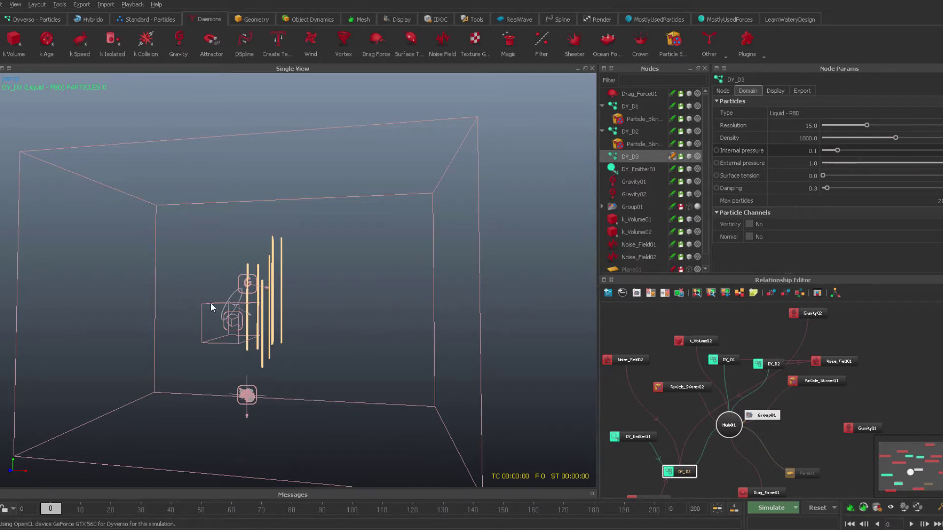
{"action": "key", "text": "ctrl+a"}
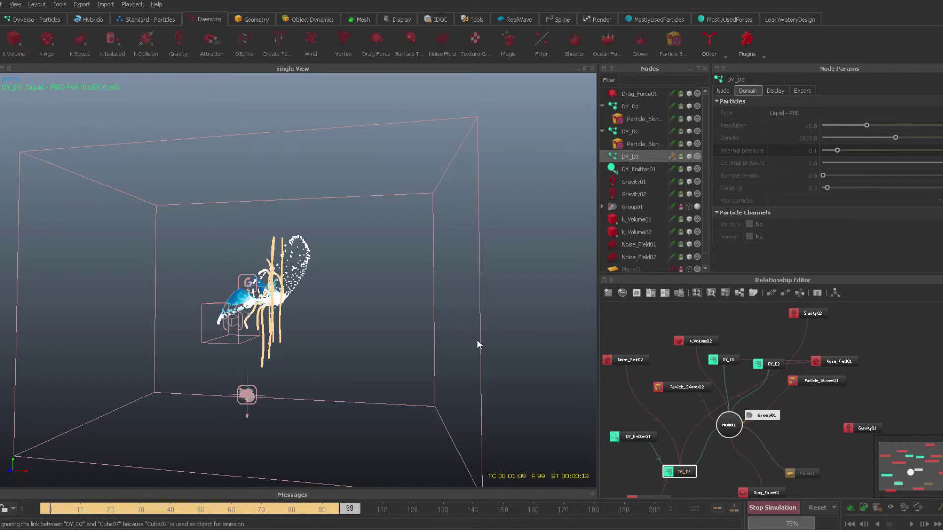
{"action": "mouse_move", "coordinate": [473, 320]}
{"action": "left_mouse_down", "text": "alt"}
{"action": "mouse_move", "coordinate": [511, 321]}
{"action": "mouse_move", "coordinate": [470, 323]}
{"action": "left_mouse_up", "text": "alt"}
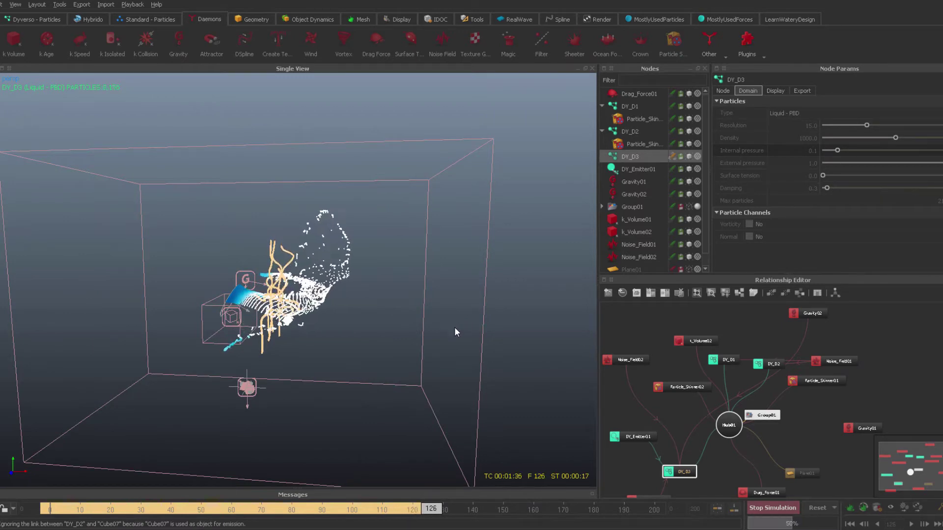
{"action": "left_click_drag", "start_coordinate": [447, 333], "coordinate": [382, 324], "text": "alt"}
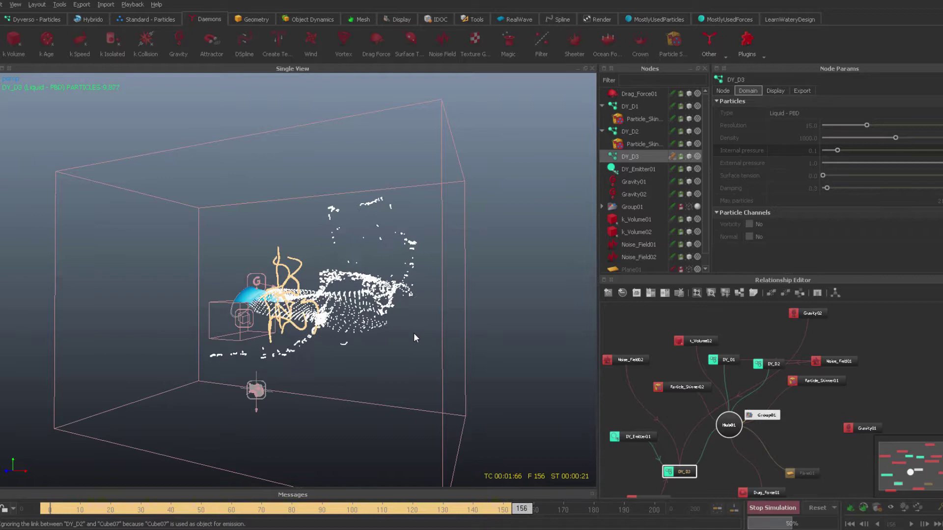
{"action": "left_click_drag", "start_coordinate": [375, 348], "coordinate": [411, 338], "text": "alt"}
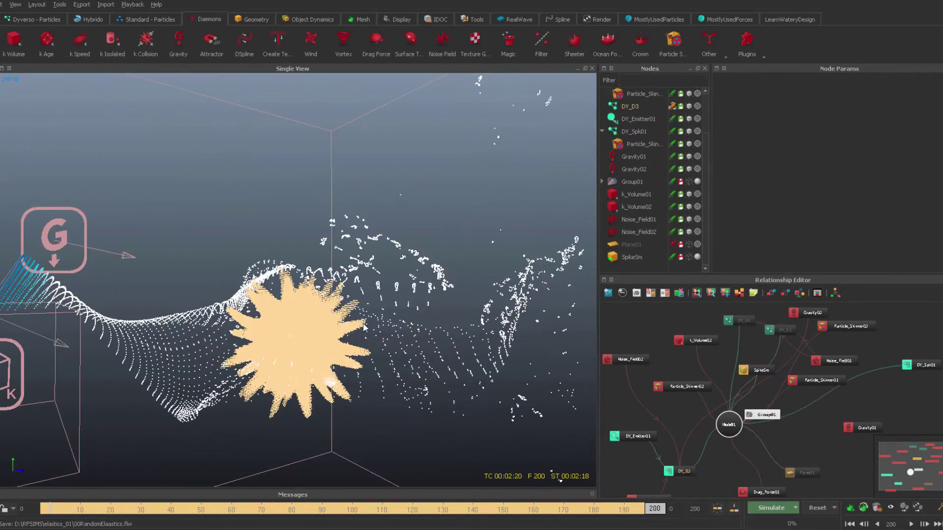
Scrub through the timeline to frame 200 to review the spiky elastic body's simulation
{"action": "left_click_drag", "start_coordinate": [349, 335], "coordinate": [309, 338], "text": "alt"}
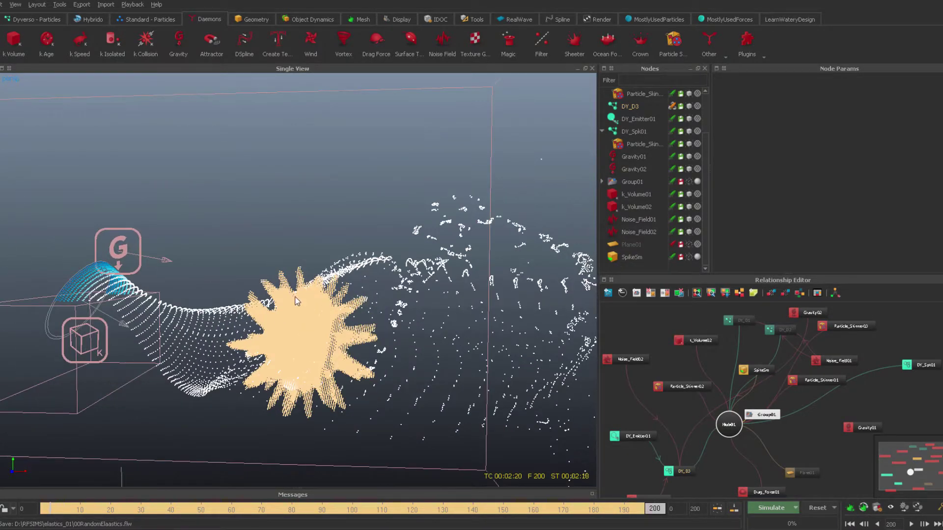
{"action": "mouse_move", "coordinate": [81, 511]}
{"action": "left_mouse_down"}
{"action": "mouse_move", "coordinate": [648, 506]}
{"action": "mouse_move", "coordinate": [478, 488]}
{"action": "mouse_move", "coordinate": [658, 511]}
{"action": "mouse_move", "coordinate": [491, 508]}
{"action": "mouse_move", "coordinate": [655, 508]}
{"action": "left_mouse_up"}
{"action": "left_click_drag", "start_coordinate": [304, 288], "coordinate": [284, 253], "text": "alt"}
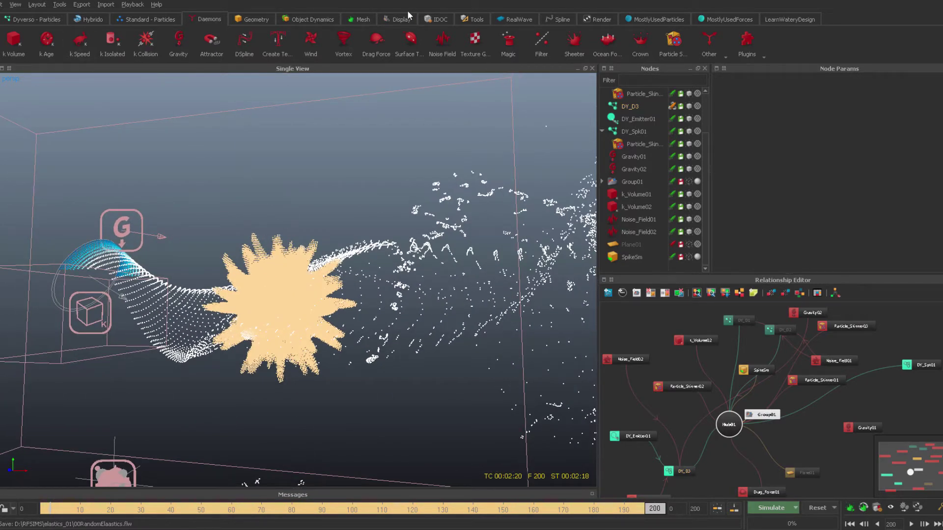
Create a VDB particle mesh and place its node just below DY_Spk01 in the Relationship Editor
{"action": "left_click", "coordinate": [355, 21]}
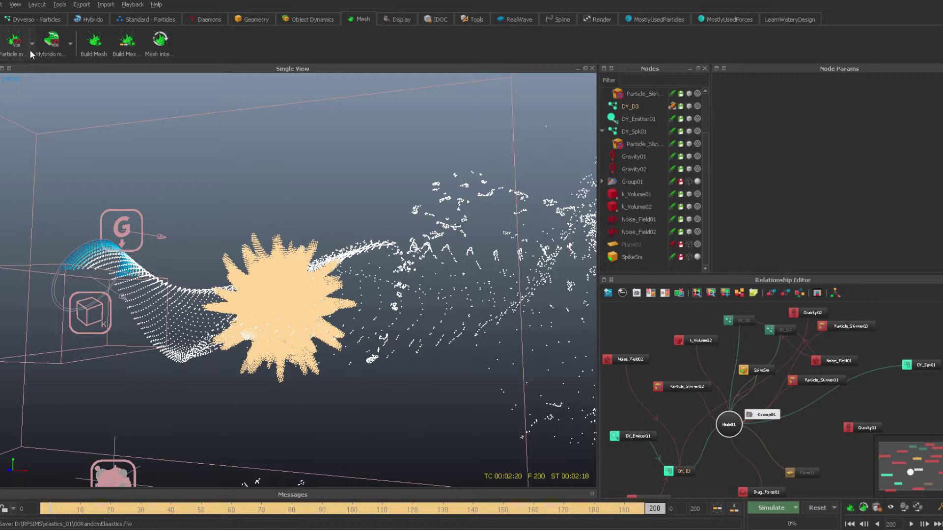
{"action": "left_click", "coordinate": [31, 50]}
{"action": "left_click", "coordinate": [52, 69]}
{"action": "left_click_drag", "start_coordinate": [908, 412], "coordinate": [923, 389]}
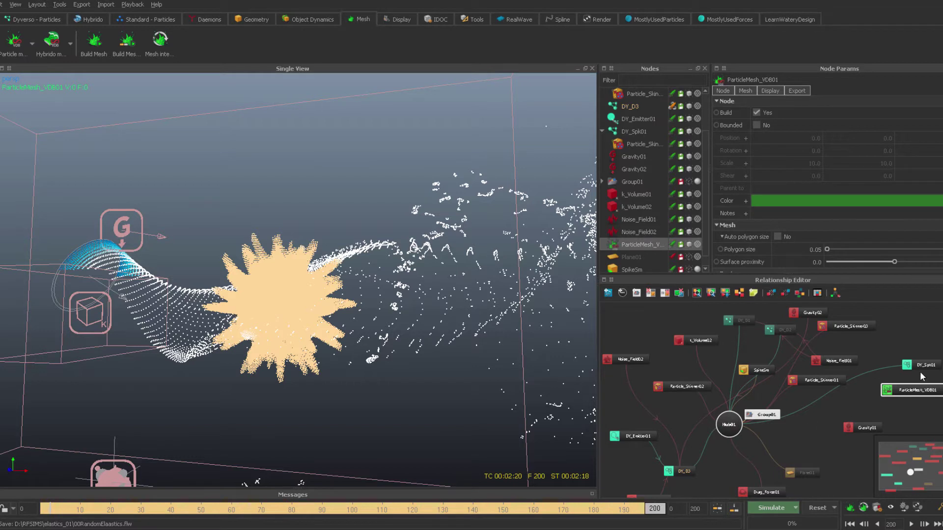
Inspect the attributes of a DY_Spk01 particle to read its radius
{"action": "left_click", "coordinate": [924, 365]}
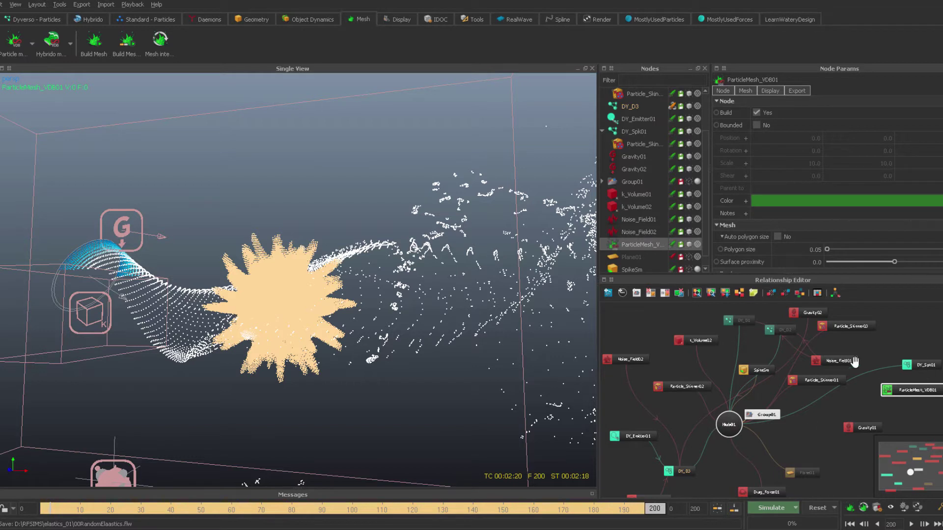
{"action": "left_click", "coordinate": [59, 5]}
{"action": "left_click", "coordinate": [92, 62]}
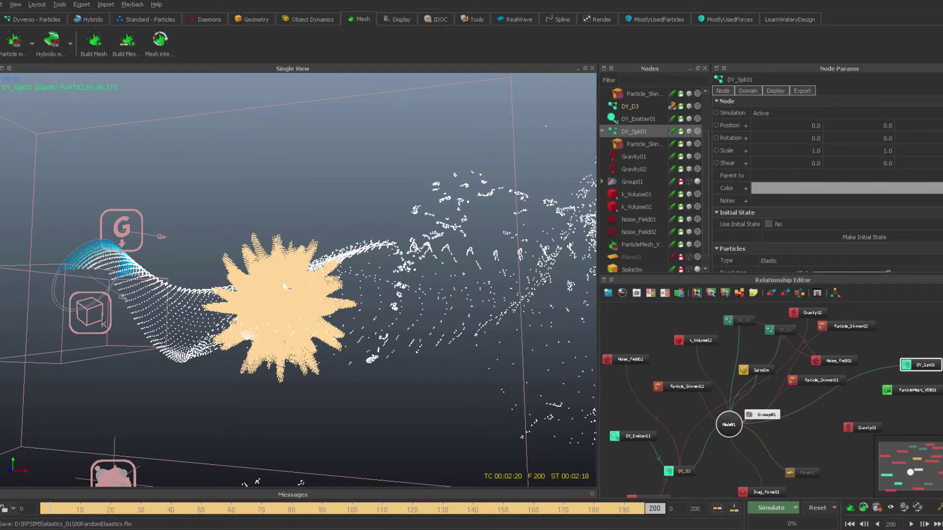
{"action": "mouse_move", "coordinate": [285, 287]}
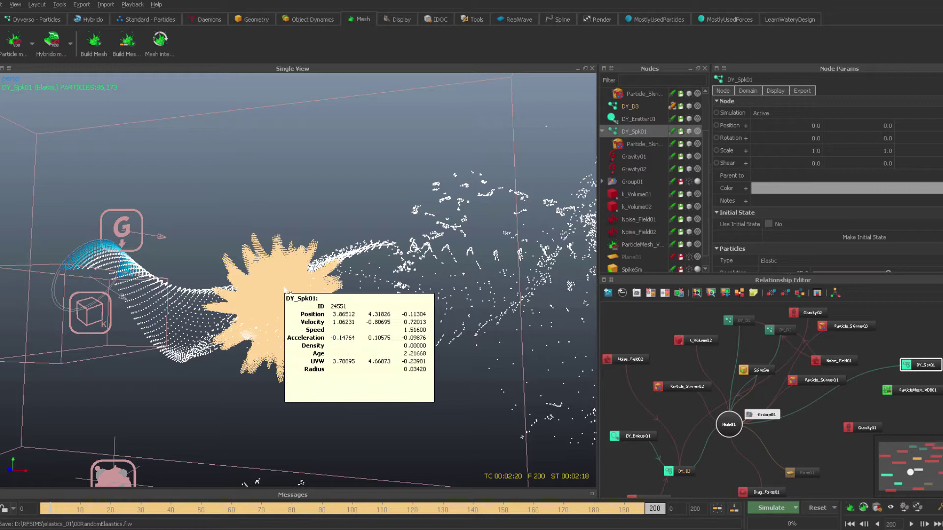
Insert DY_Spk01 as the particle source of ParticleMesh_VDB01 and expand the mesh node to show it
{"action": "left_click", "coordinate": [903, 392]}
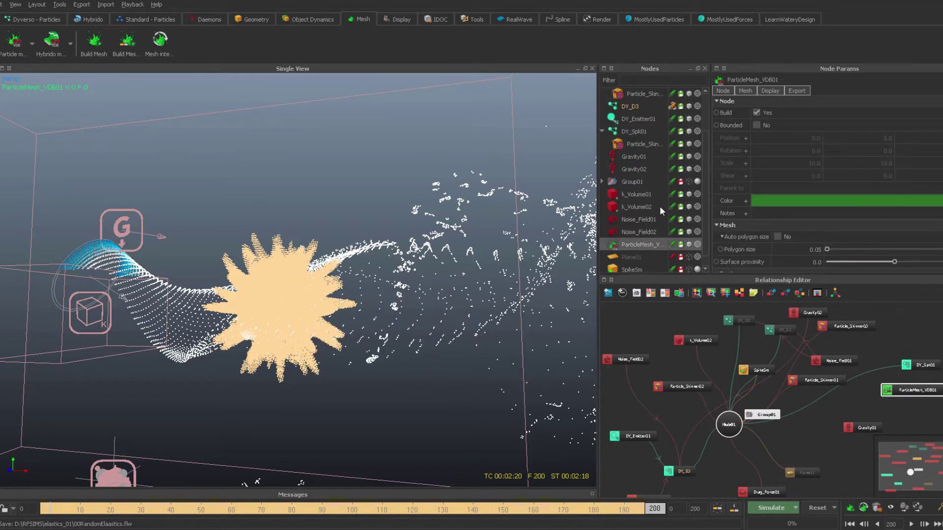
{"action": "right_click", "coordinate": [644, 245]}
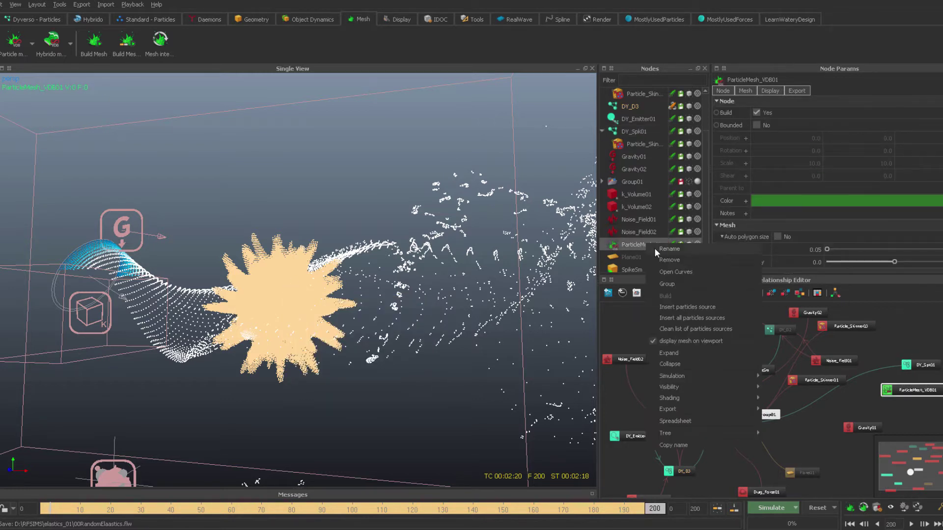
{"action": "left_click", "coordinate": [684, 307]}
{"action": "left_click", "coordinate": [442, 208]}
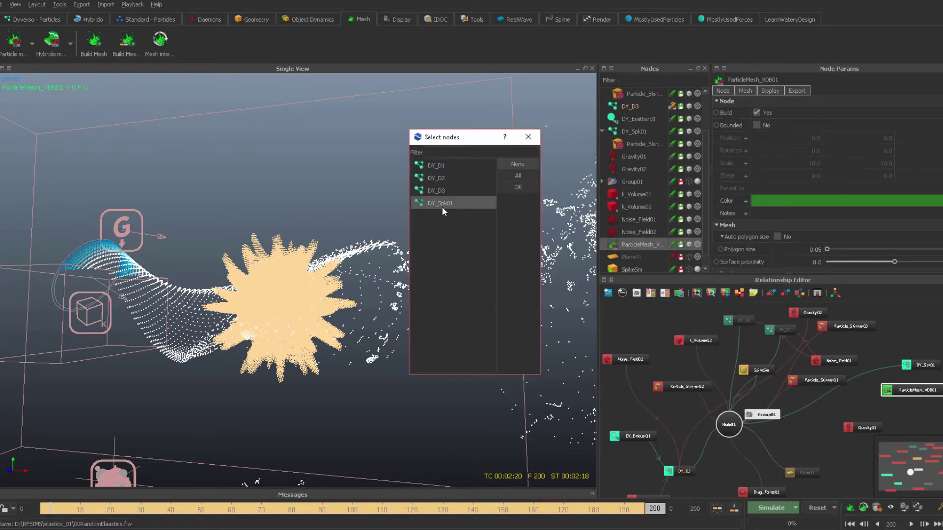
{"action": "left_click", "coordinate": [517, 188]}
{"action": "left_click", "coordinate": [603, 245]}
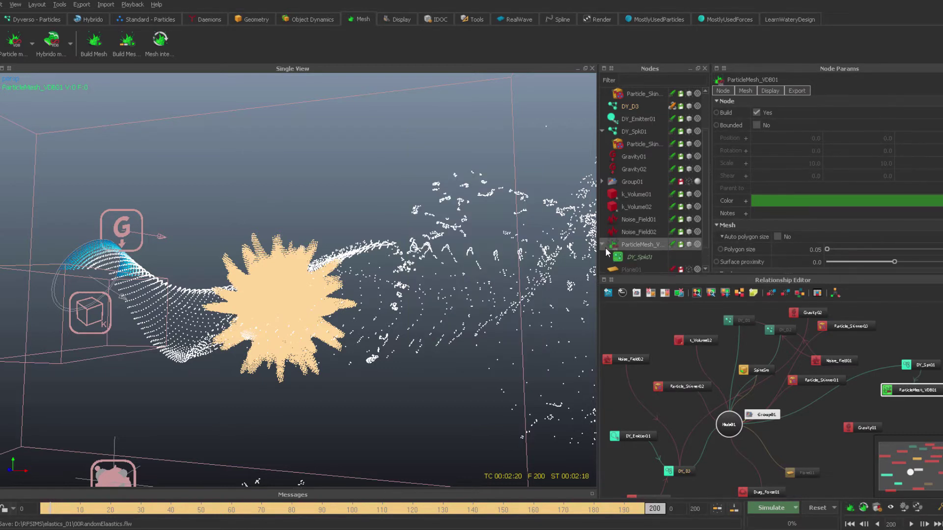
Set the DY_Spk01 field radius to 0.034 and enable auto polygon size on ParticleMesh_VDB01
{"action": "left_click", "coordinate": [641, 257]}
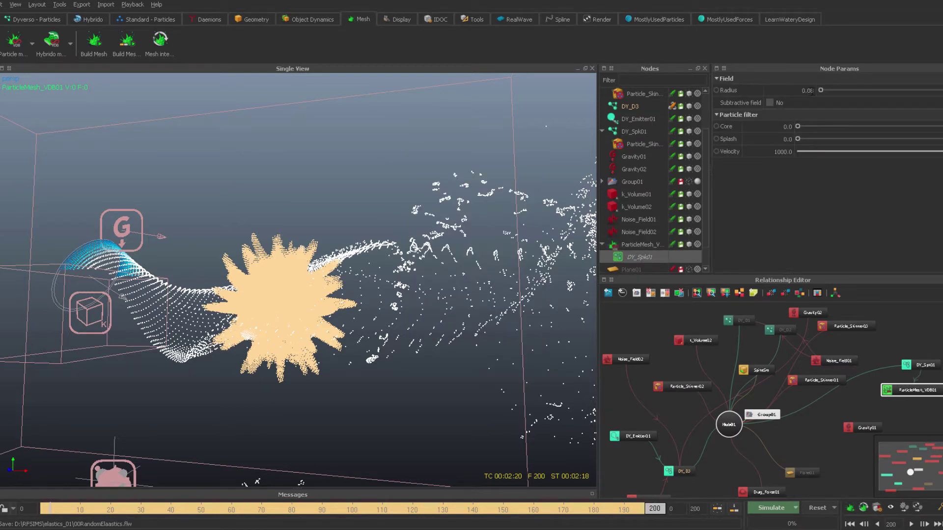
{"action": "left_click", "coordinate": [813, 91]}
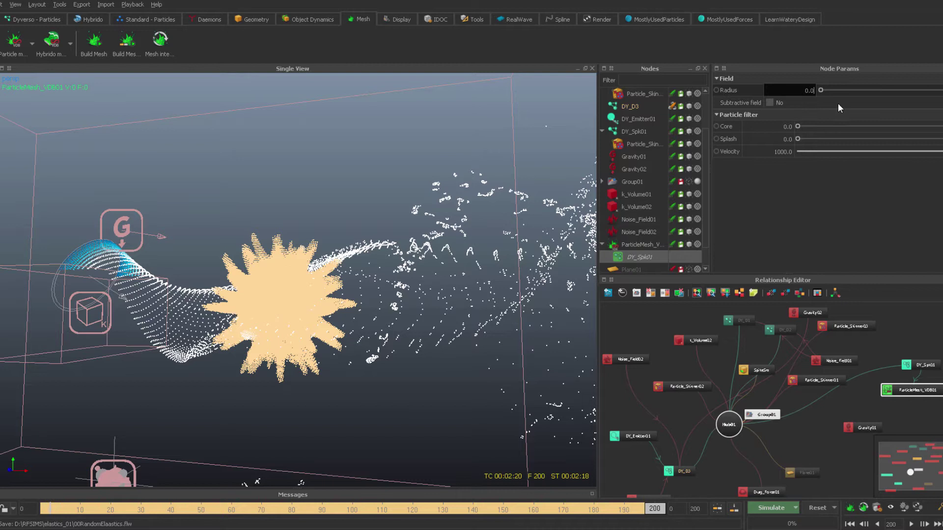
{"action": "key", "text": "Return"}
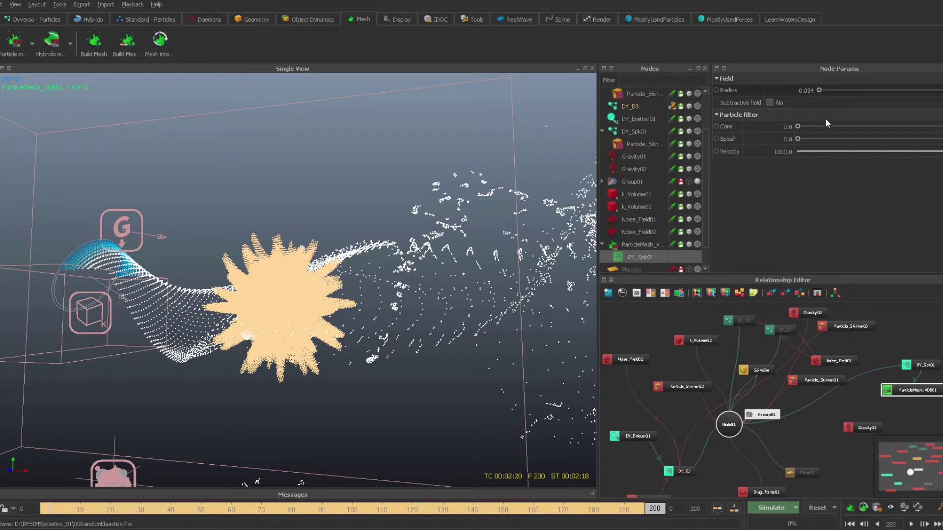
{"action": "left_click", "coordinate": [640, 244]}
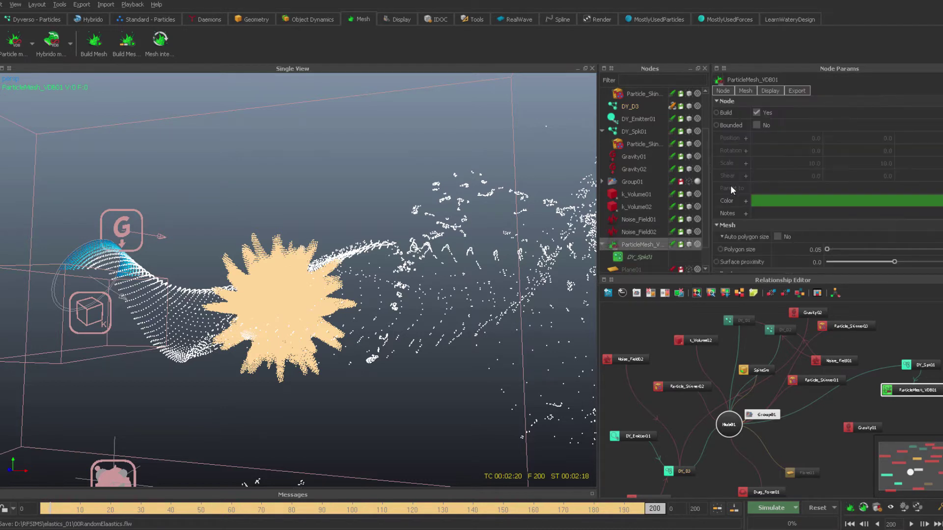
{"action": "left_click", "coordinate": [777, 238]}
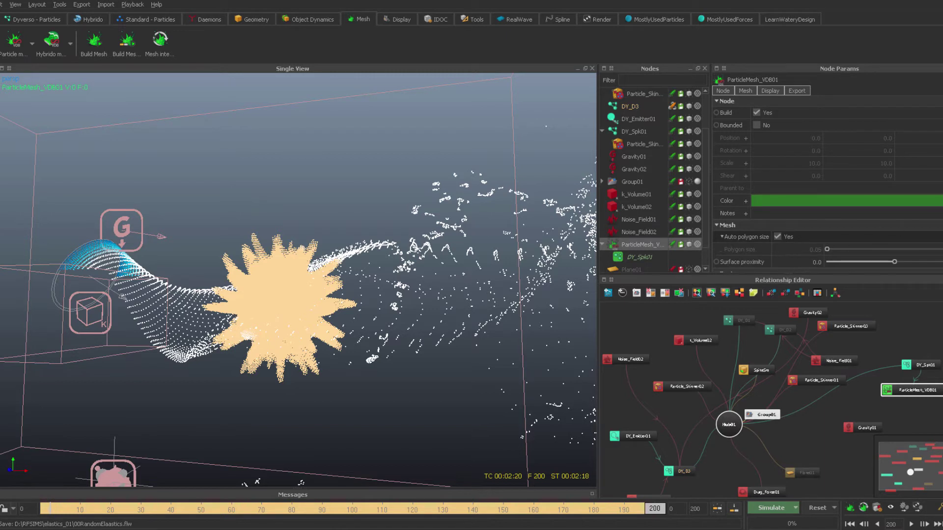
{"action": "scroll", "coordinate": [828, 184], "scroll_direction": "down", "scroll_amount": 3}
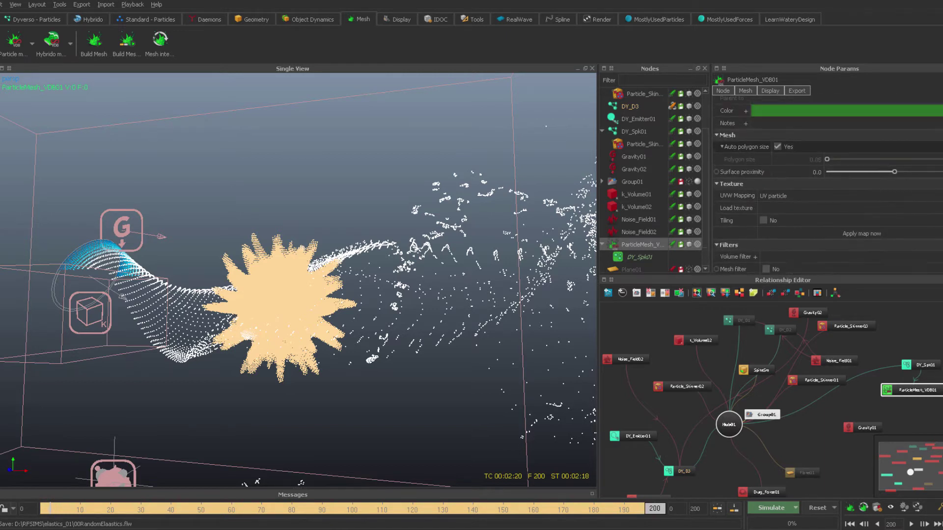
Rename the ParticleMesh_VDB01 node as MSpike01
{"action": "right_click", "coordinate": [639, 241]}
{"action": "left_click", "coordinate": [668, 252]}
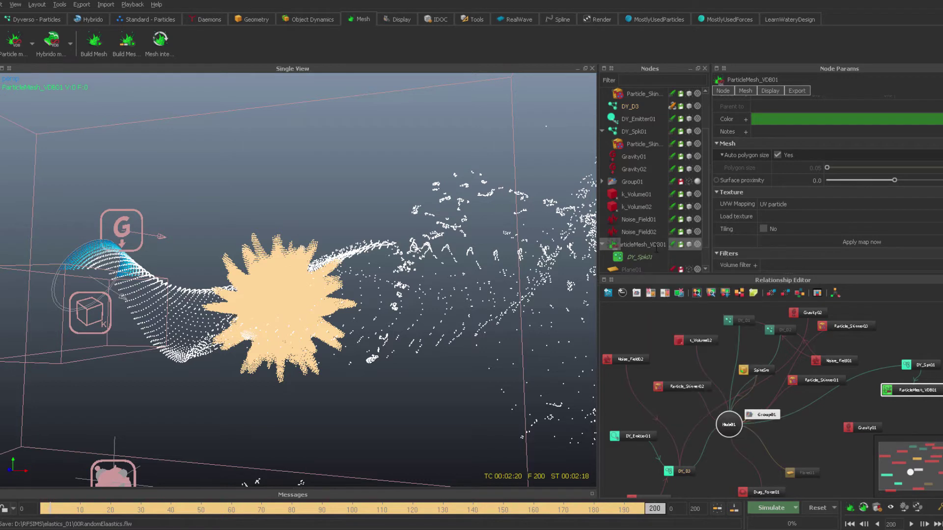
{"action": "double_click", "coordinate": [654, 248]}
{"action": "type", "text": "MSpike01"}
{"action": "key", "text": "Return"}
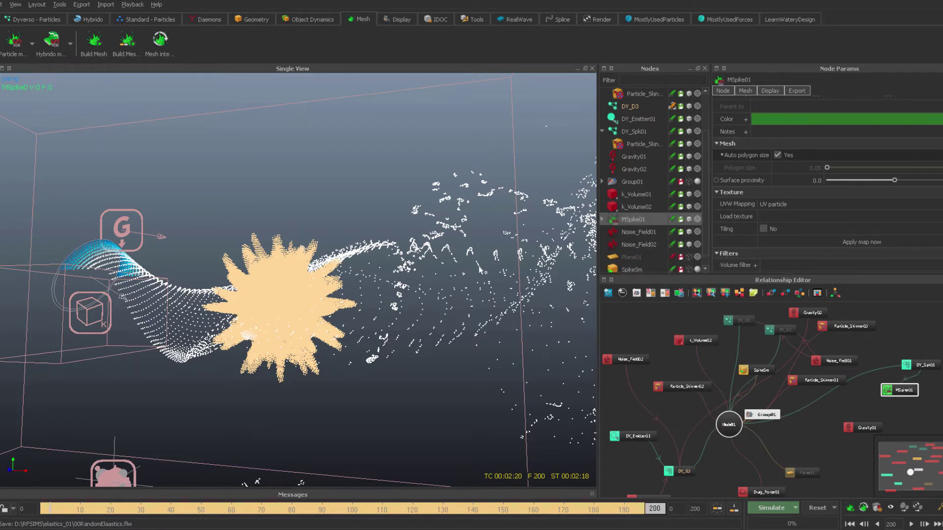
Enable the Bounded option in MSpike01's node parameters
{"action": "left_click", "coordinate": [722, 91]}
{"action": "left_click", "coordinate": [756, 126]}
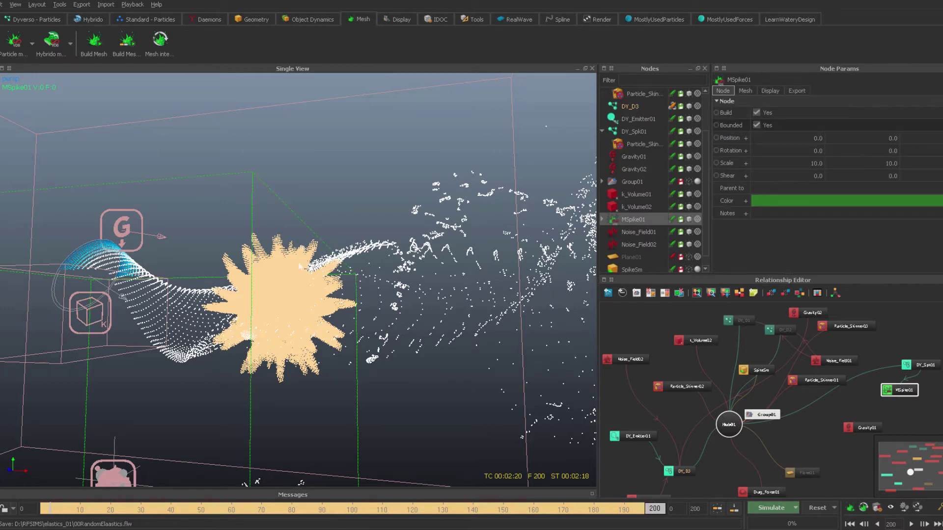
Scale MSpike01's bounding box uniformly to about 1.48 and position it over the upper-left spikes at about X 3.23, Y 4.79
{"action": "scroll", "coordinate": [328, 242], "scroll_direction": "down", "scroll_amount": 5}
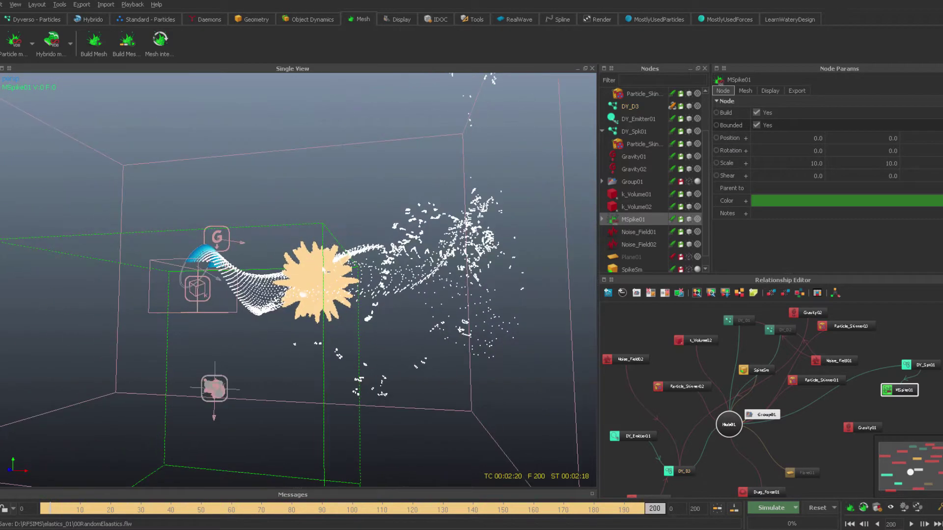
{"action": "key", "text": "r"}
{"action": "left_click_drag", "start_coordinate": [214, 389], "coordinate": [169, 382]}
{"action": "key", "text": "w"}
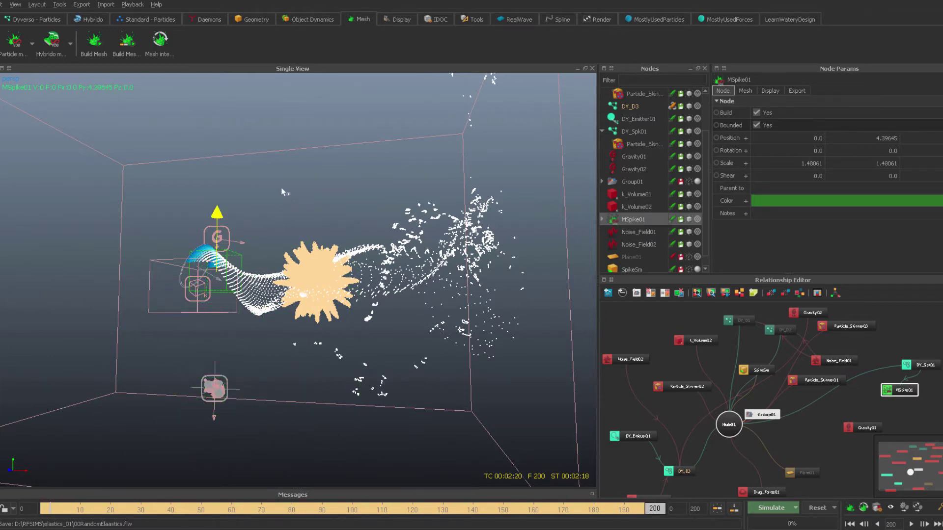
{"action": "left_click_drag", "start_coordinate": [221, 243], "coordinate": [358, 246]}
{"action": "scroll", "coordinate": [348, 291], "scroll_direction": "up", "scroll_amount": 3}
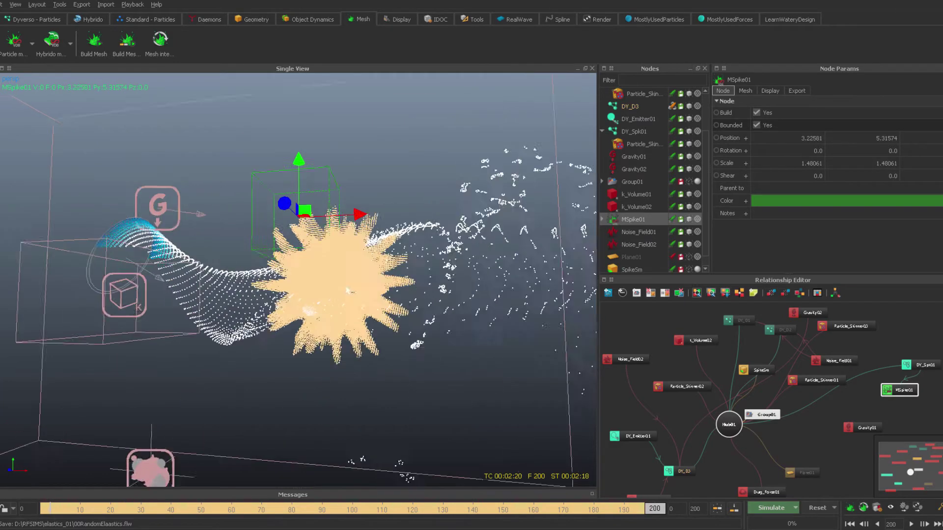
{"action": "left_click_drag", "start_coordinate": [348, 291], "coordinate": [322, 321], "text": "alt"}
{"action": "left_click_drag", "start_coordinate": [286, 131], "coordinate": [300, 162]}
{"action": "left_click_drag", "start_coordinate": [299, 163], "coordinate": [439, 183], "text": "alt"}
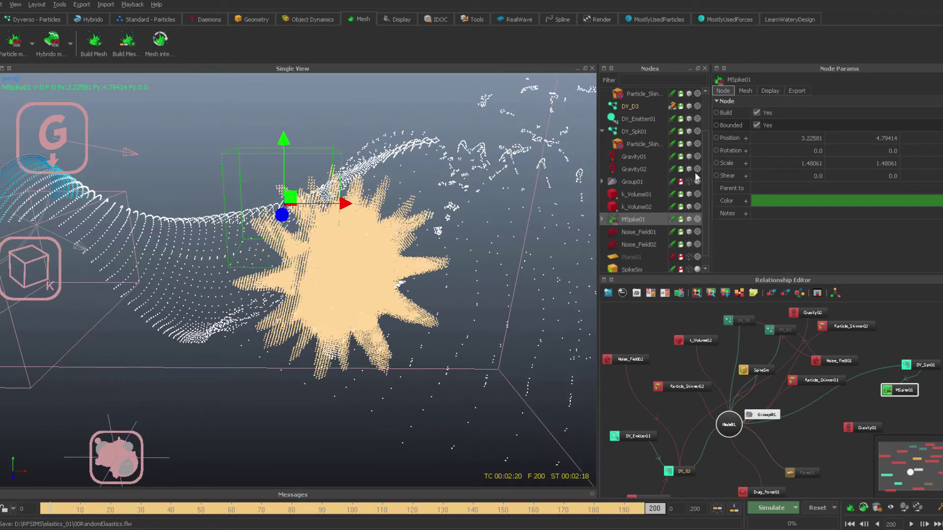
Build the MSpike01 mesh at frame 200 for only the spikes inside the bounding box
{"action": "right_click", "coordinate": [640, 220]}
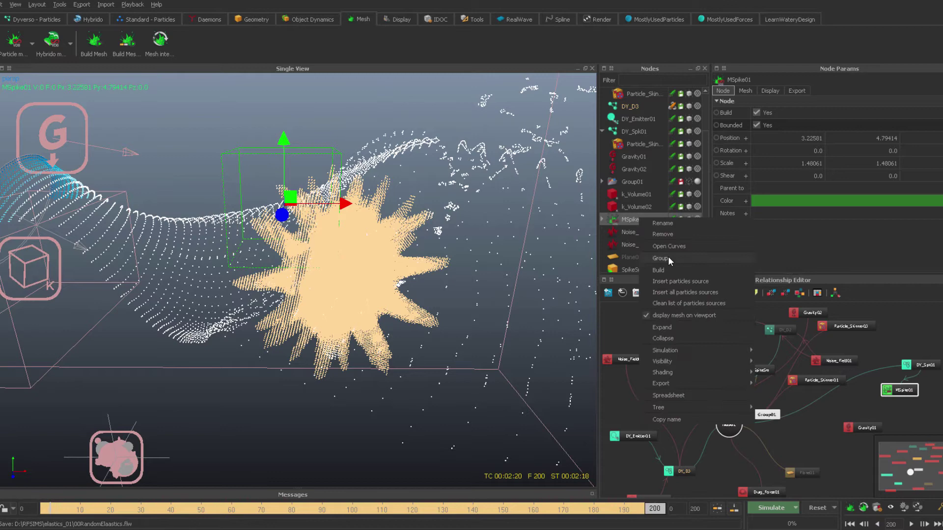
{"action": "left_click", "coordinate": [666, 269]}
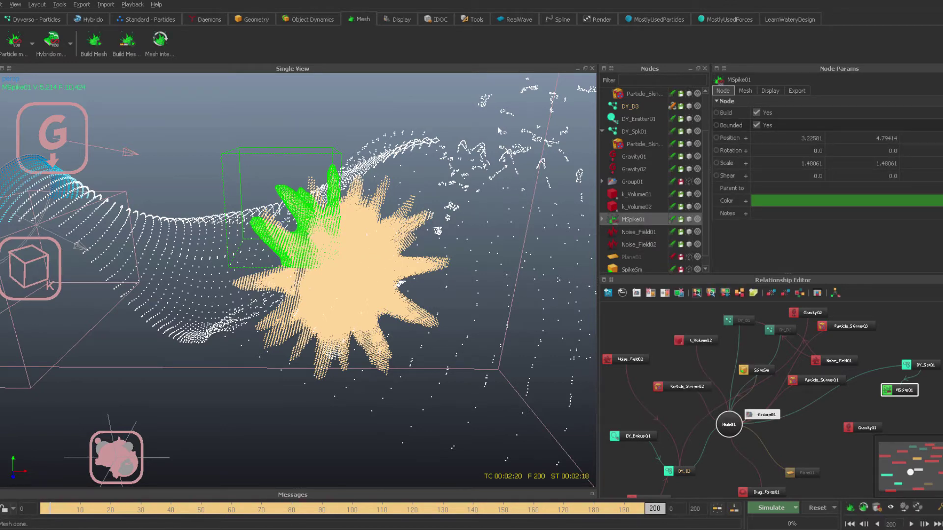
{"action": "left_click_drag", "start_coordinate": [347, 223], "coordinate": [488, 220], "text": "alt"}
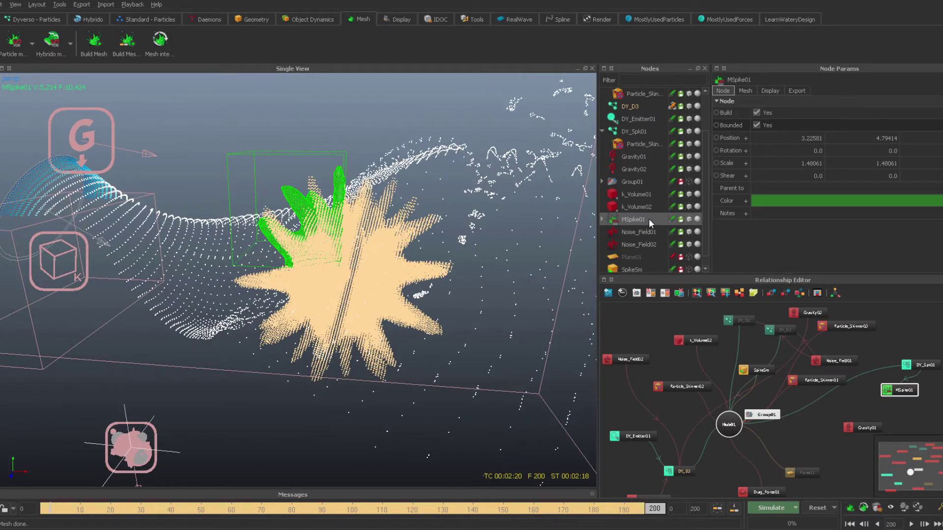
Disable Bounded on MSpike01 and rebuild its mesh over the whole spiky body
{"action": "left_click", "coordinate": [757, 126]}
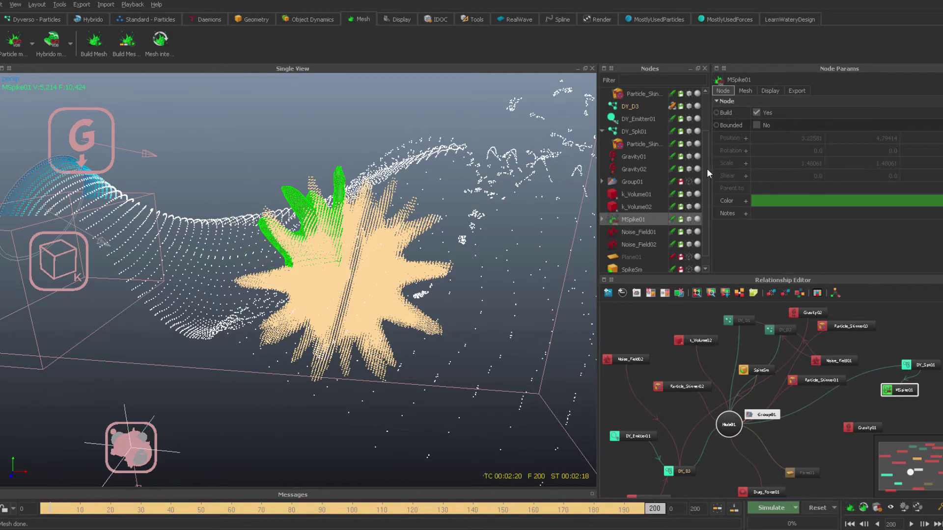
{"action": "right_click", "coordinate": [633, 217]}
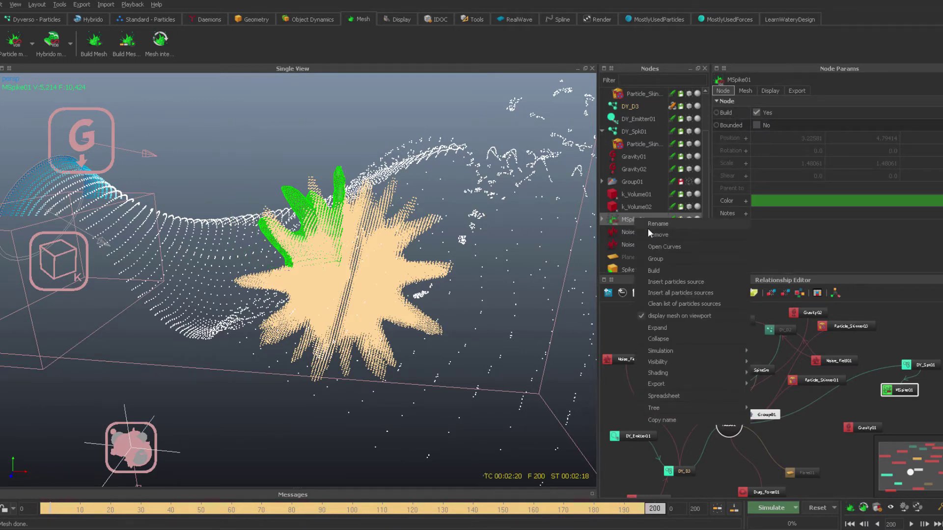
{"action": "left_click", "coordinate": [654, 271]}
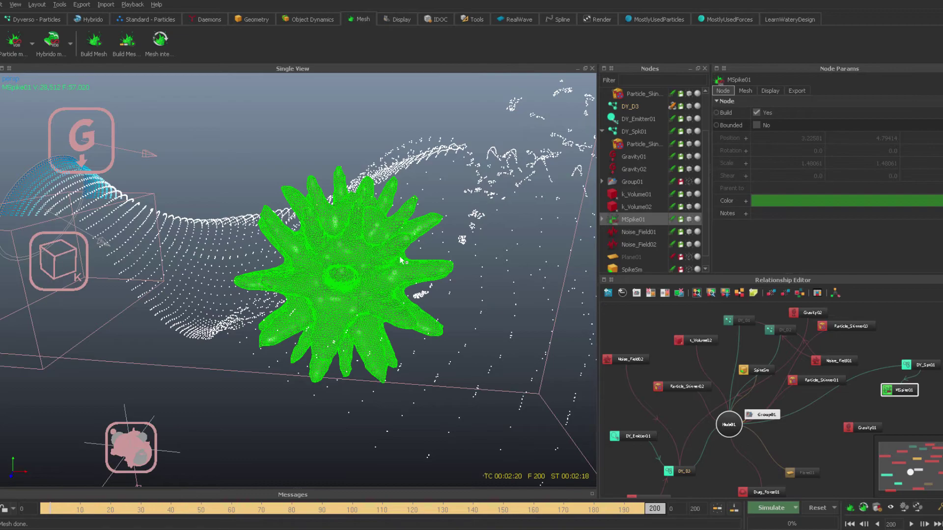
{"action": "mouse_move", "coordinate": [400, 261]}
{"action": "left_mouse_down", "text": "alt"}
{"action": "mouse_move", "coordinate": [459, 181]}
{"action": "mouse_move", "coordinate": [516, 185]}
{"action": "mouse_move", "coordinate": [452, 251]}
{"action": "mouse_move", "coordinate": [412, 251]}
{"action": "mouse_move", "coordinate": [406, 299]}
{"action": "mouse_move", "coordinate": [450, 181]}
{"action": "mouse_move", "coordinate": [403, 224]}
{"action": "mouse_move", "coordinate": [422, 229]}
{"action": "left_mouse_up", "text": "alt"}
{"action": "left_click", "coordinate": [452, 180]}
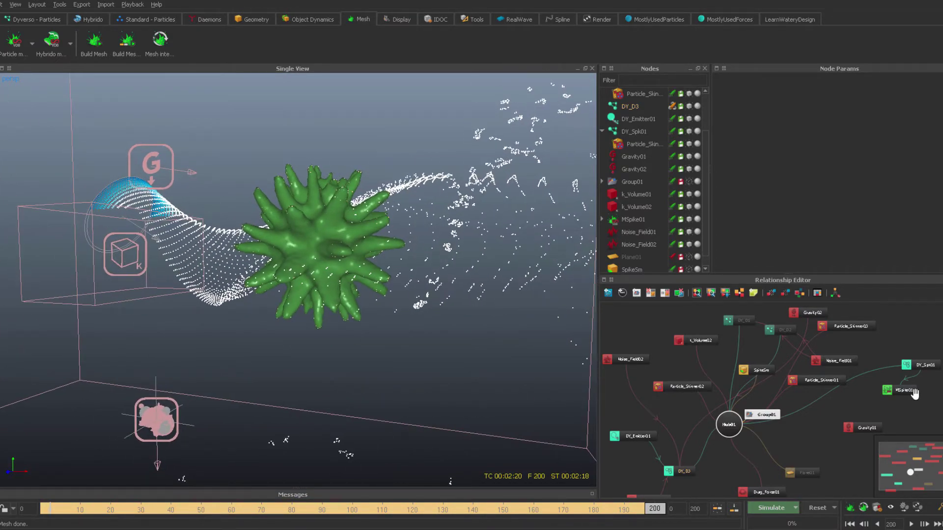
Place MSpike01 directly below DY_Spk01 in the relationship graph and enable its mesh filter with 64 steps
{"action": "left_click_drag", "start_coordinate": [915, 394], "coordinate": [934, 399]}
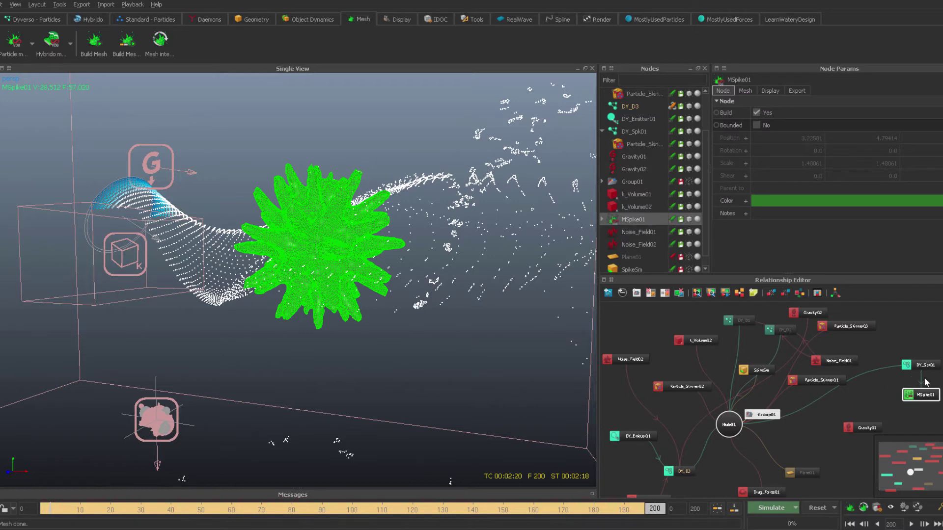
{"action": "left_click", "coordinate": [745, 91]}
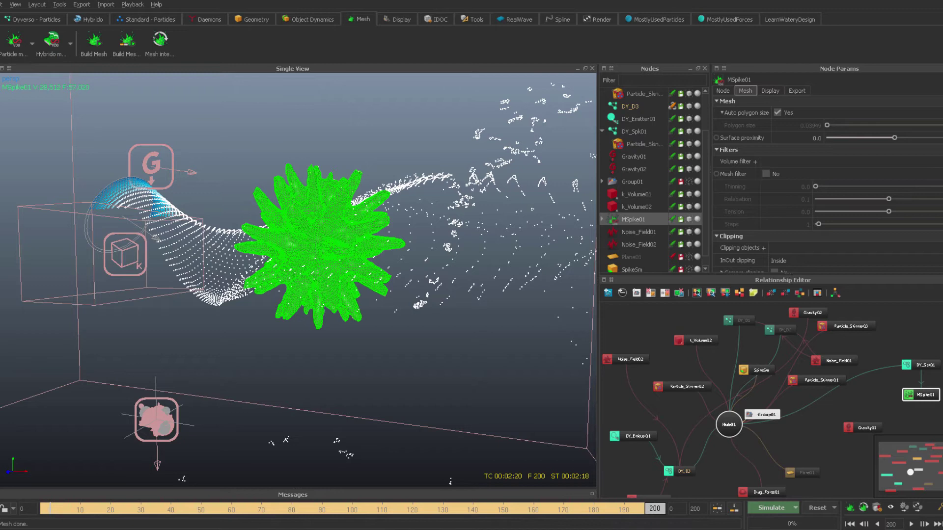
{"action": "scroll", "coordinate": [828, 184], "scroll_direction": "down", "scroll_amount": 3}
{"action": "left_click", "coordinate": [765, 127]}
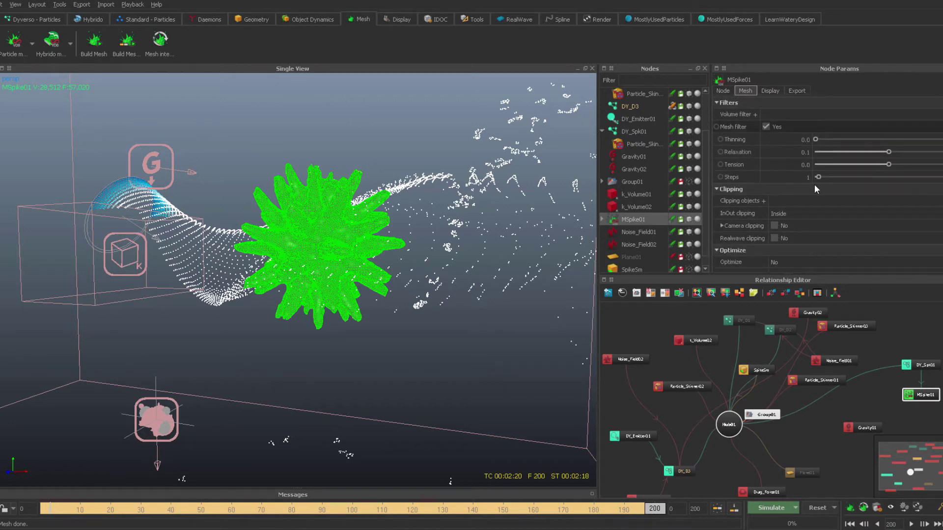
{"action": "left_click", "coordinate": [799, 179]}
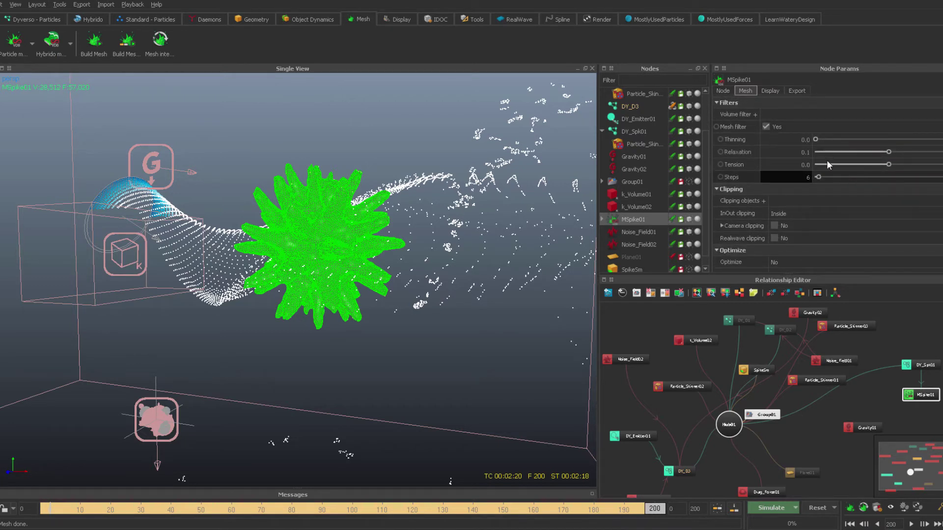
{"action": "type", "text": "64"}
{"action": "key", "text": "Return"}
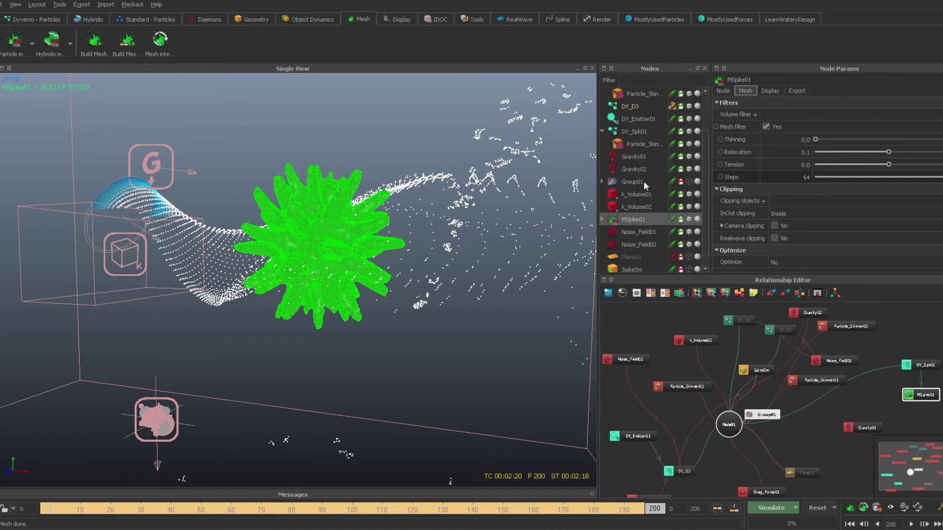
Enable Bounded on MSpike01 and rebuild to preview the filtered mesh inside the bounding box only
{"action": "left_click", "coordinate": [723, 91]}
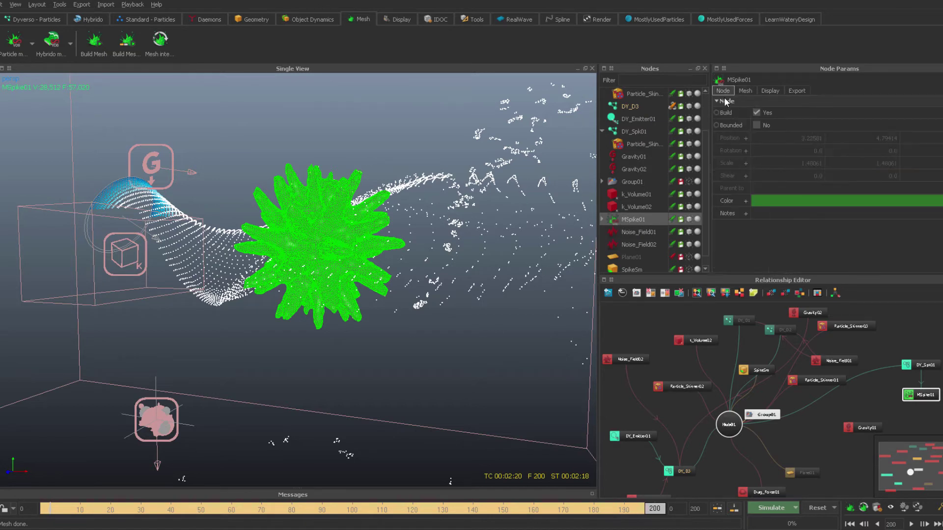
{"action": "left_click", "coordinate": [756, 125]}
{"action": "right_click", "coordinate": [641, 222]}
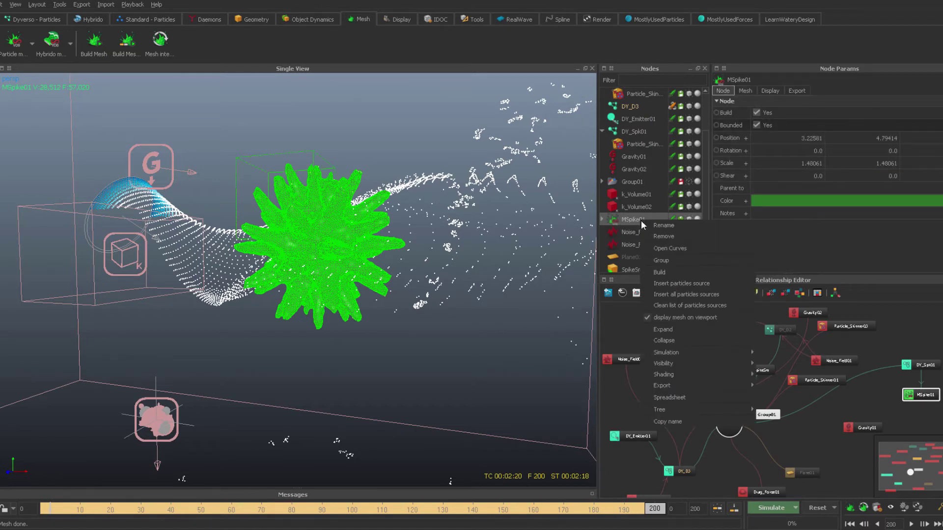
{"action": "left_click", "coordinate": [665, 271]}
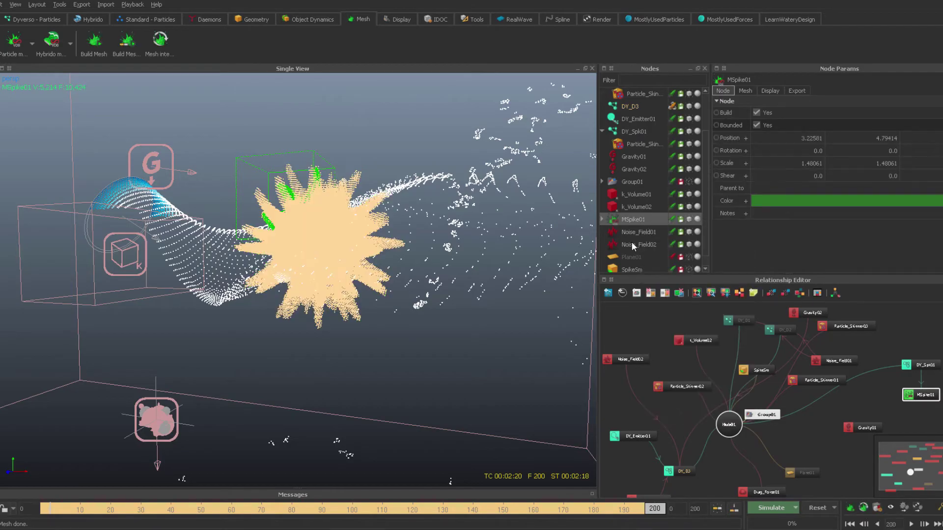
{"action": "left_click_drag", "start_coordinate": [360, 187], "coordinate": [339, 211], "text": "alt"}
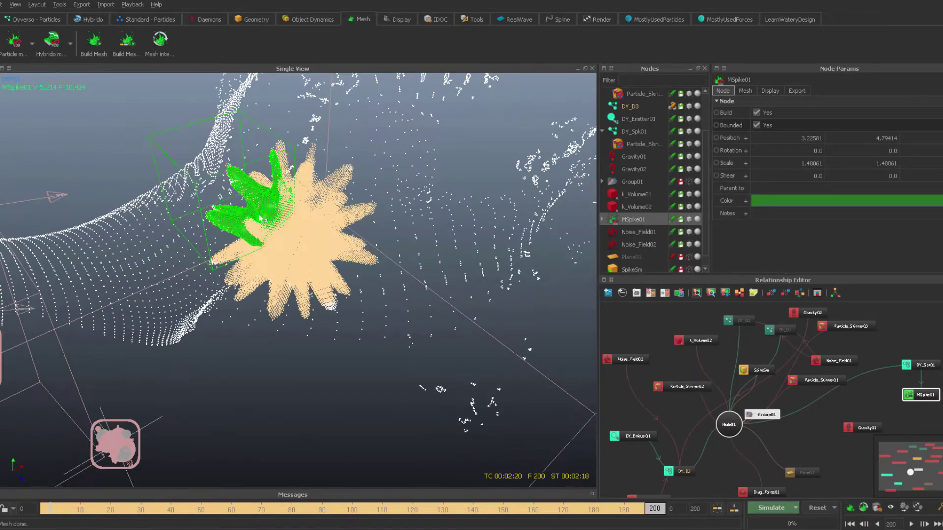
{"action": "scroll", "coordinate": [312, 240], "scroll_direction": "up", "scroll_amount": 5}
{"action": "left_click_drag", "start_coordinate": [310, 240], "coordinate": [362, 234], "text": "alt"}
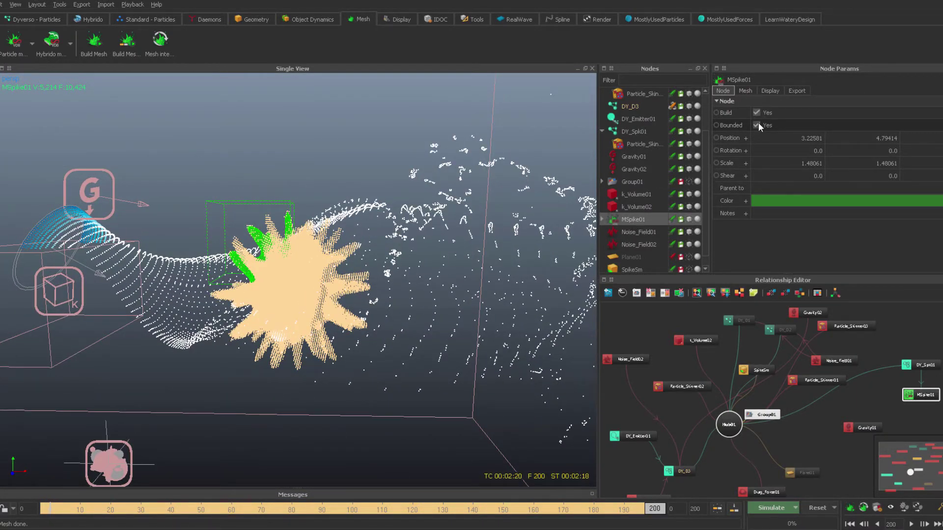
Turn MSpike01's Bounded option off and rebuild the complete mesh with the mesh filter applied
{"action": "left_click", "coordinate": [757, 125]}
{"action": "right_click", "coordinate": [649, 220]}
{"action": "left_click", "coordinate": [670, 264]}
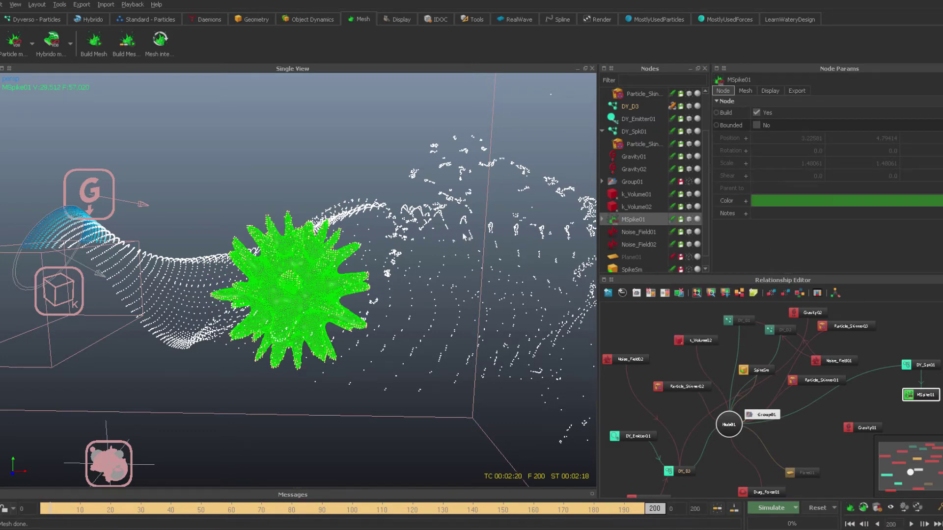
{"action": "left_click", "coordinate": [395, 204]}
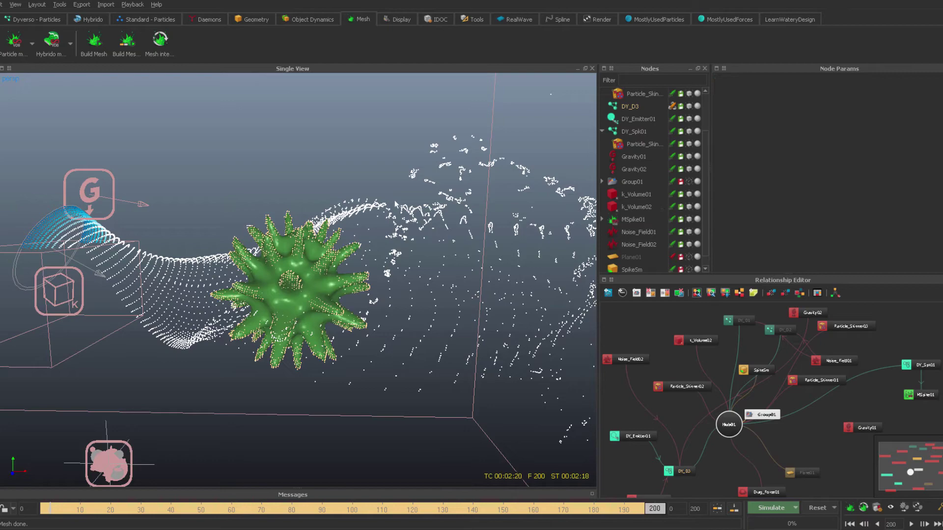
{"action": "mouse_move", "coordinate": [382, 262]}
{"action": "left_mouse_down", "text": "alt"}
{"action": "mouse_move", "coordinate": [407, 201]}
{"action": "mouse_move", "coordinate": [376, 252]}
{"action": "left_mouse_up", "text": "alt"}
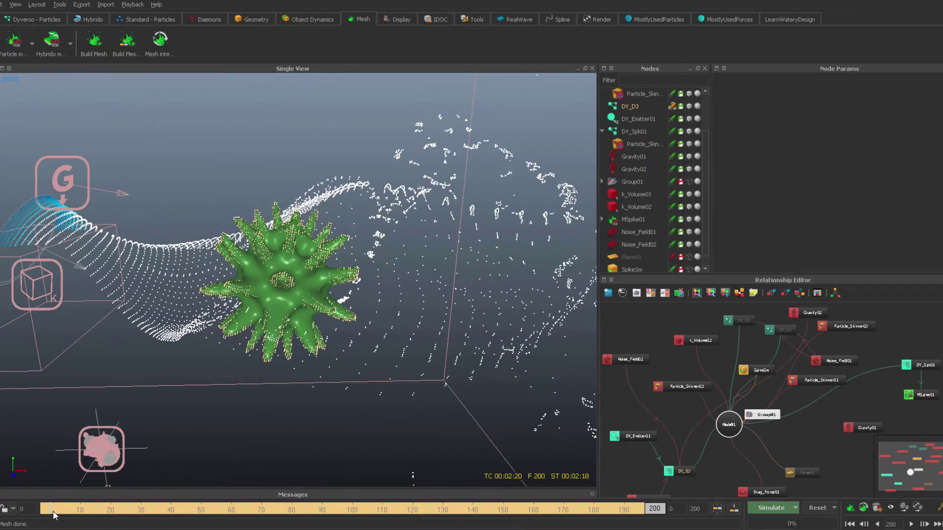
Return the timeline to frame 0 and build the mesh sequence with MSpike01 selected
{"action": "left_click", "coordinate": [53, 511]}
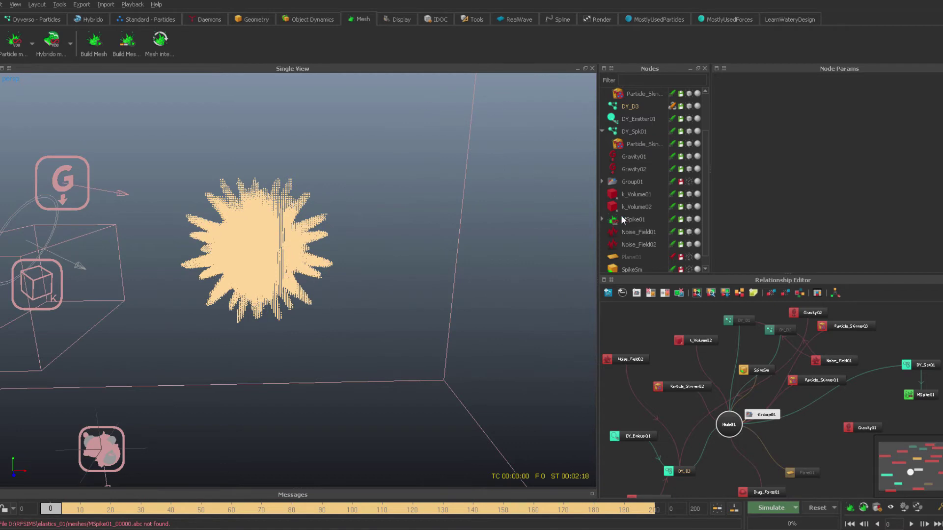
{"action": "left_click", "coordinate": [634, 219]}
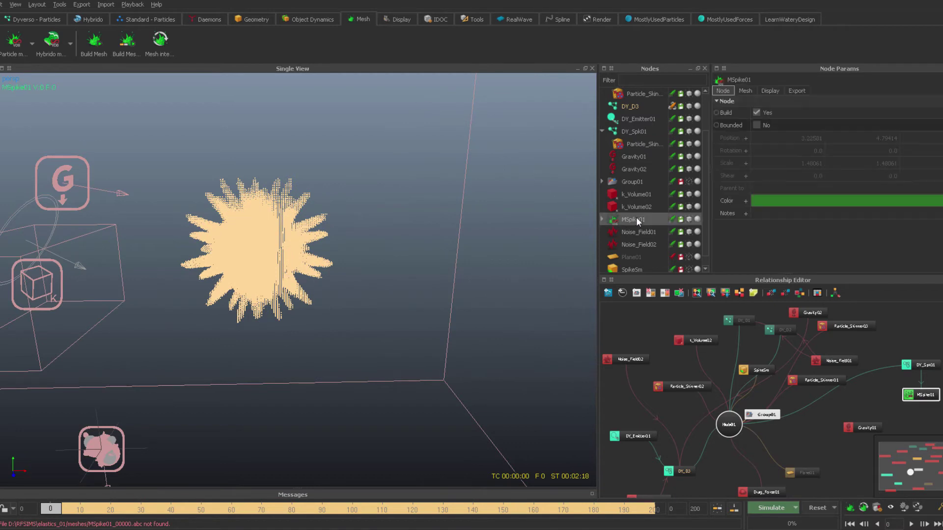
{"action": "left_click", "coordinate": [128, 53]}
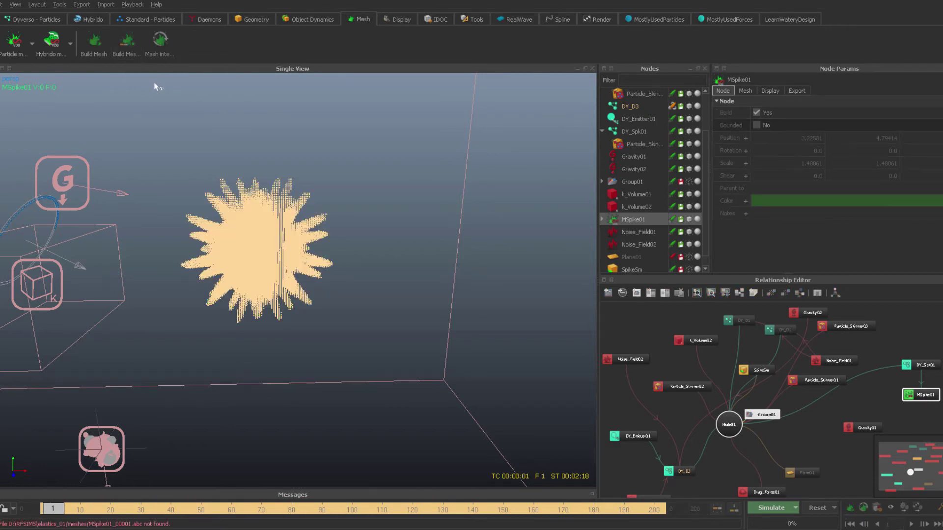